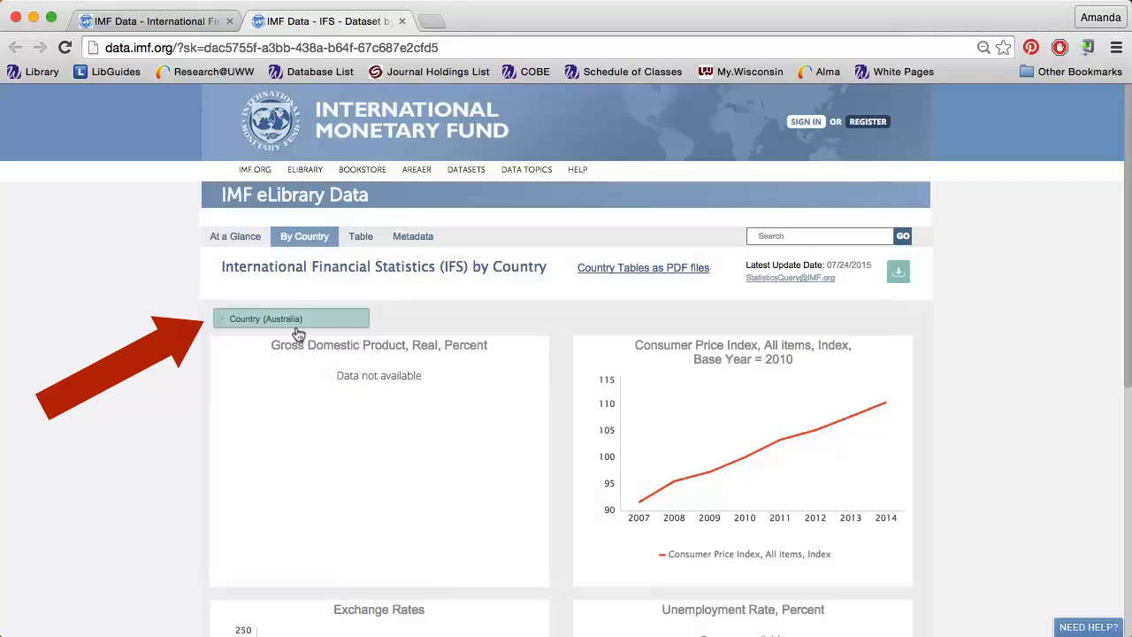
Search the country list for 'austria' and load Austria's charts instead of Australia's.
click(298, 318)
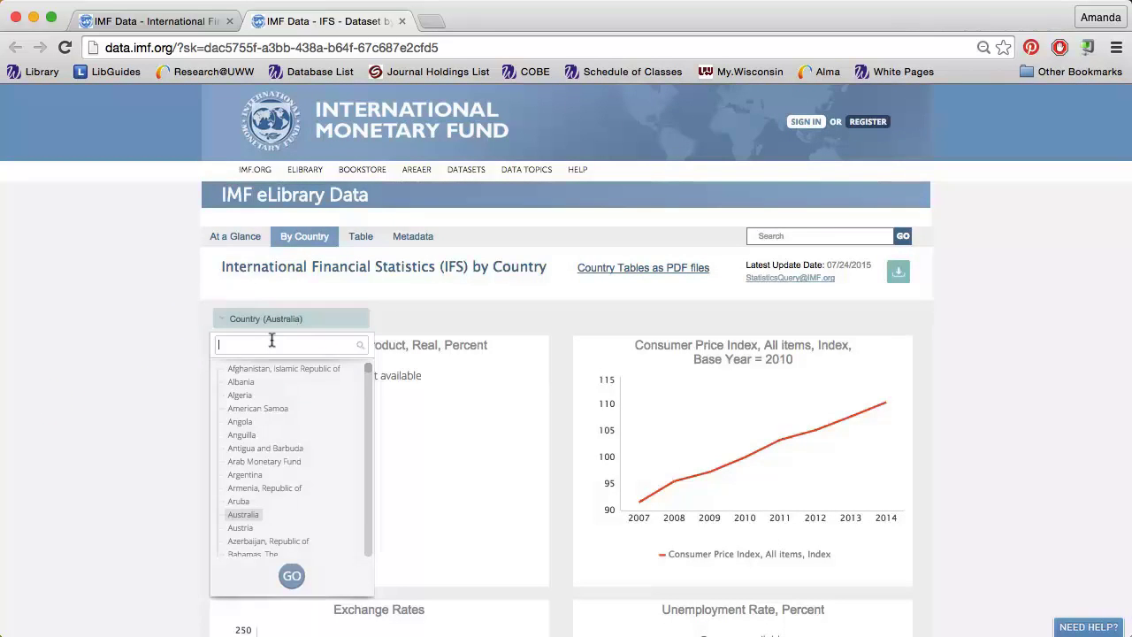
text(austria)
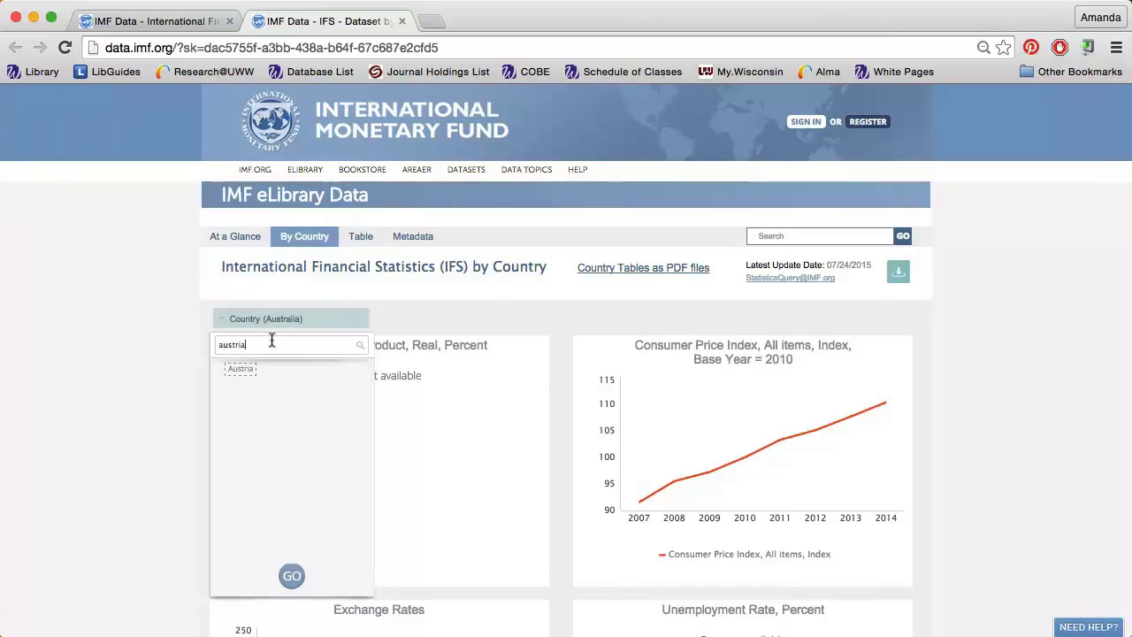
click(242, 370)
click(284, 567)
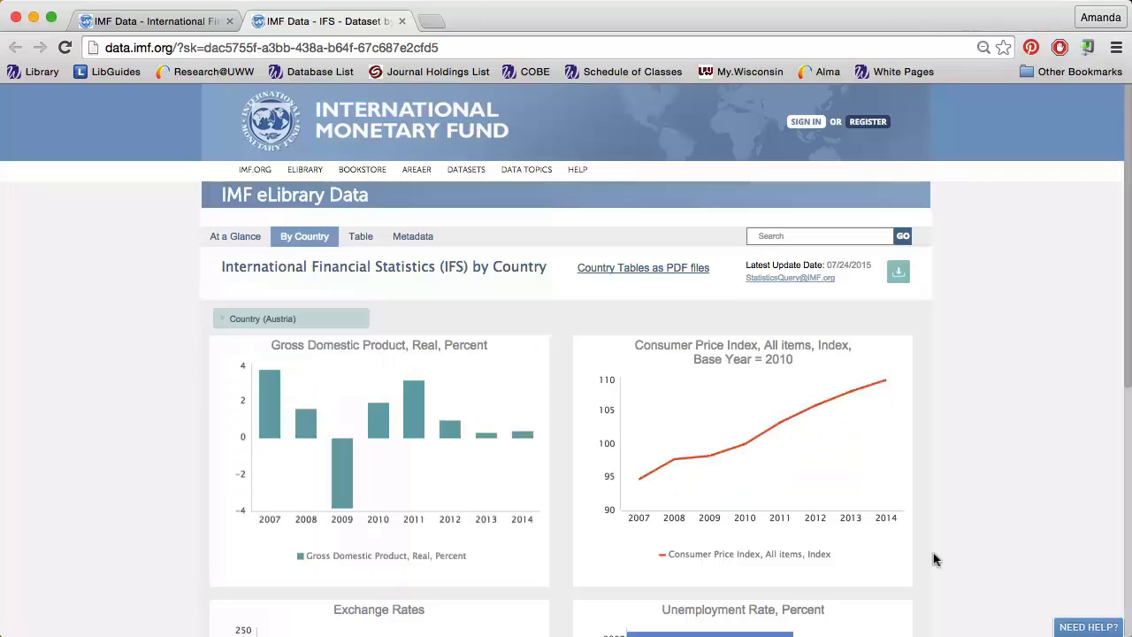
scroll(1017, 531, down, 10)
scroll(1016, 531, up, 7)
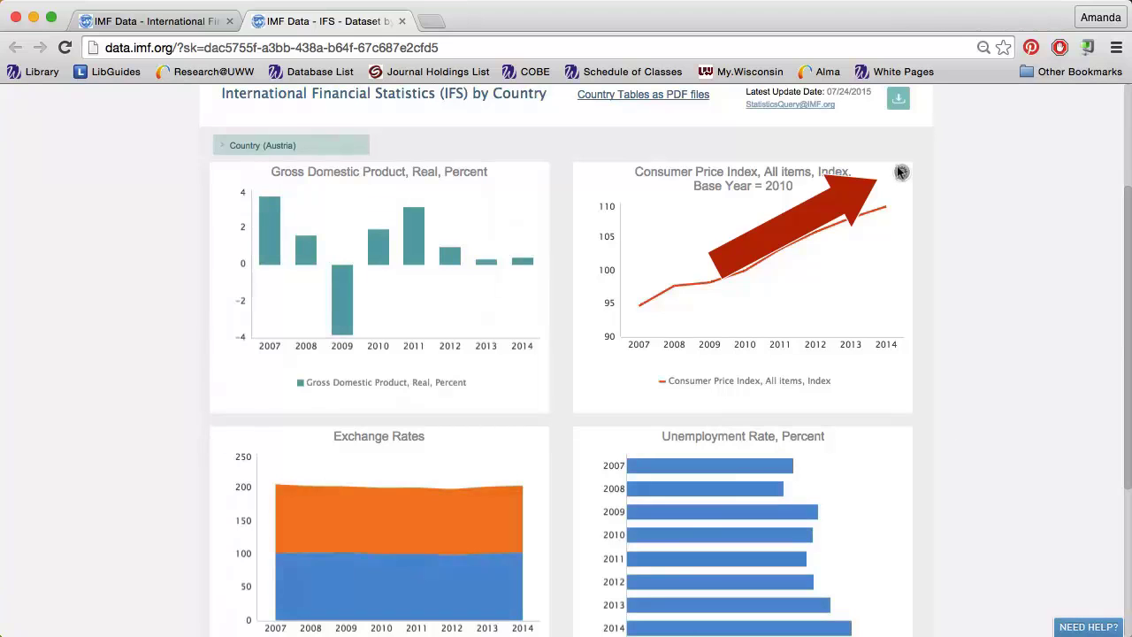
Look at the CPI chart's sharing and export options, then close the by-country dataset tab.
click(901, 172)
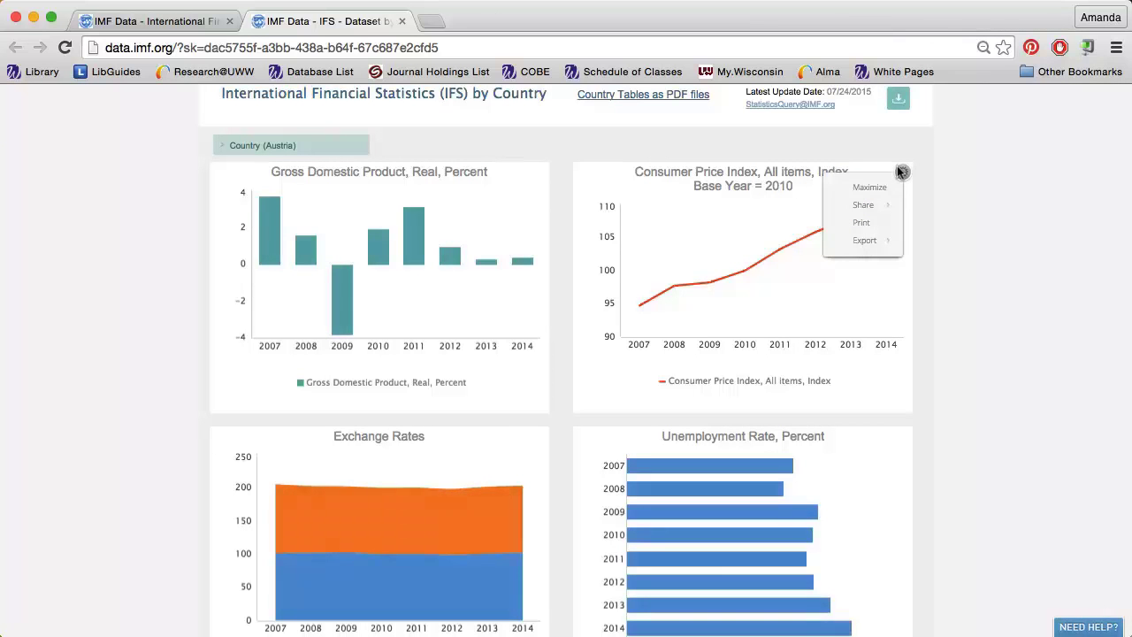
key(super+w)
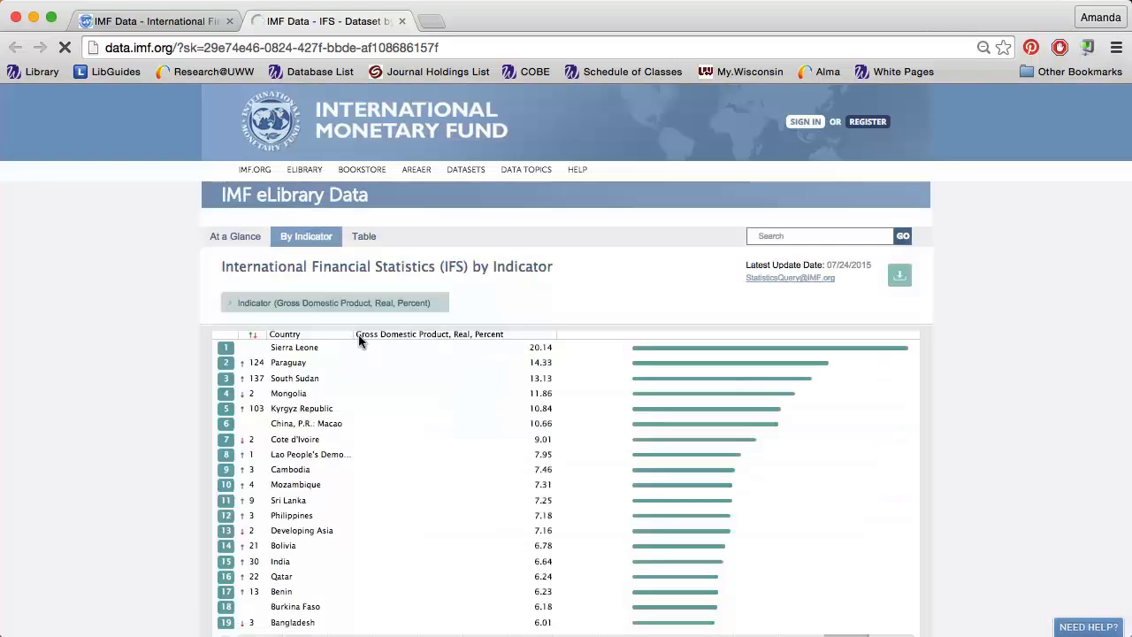
Apply the Prices > Consumer Prices > Consumer Price Index, All items, Index indicator to the ranking.
click(325, 303)
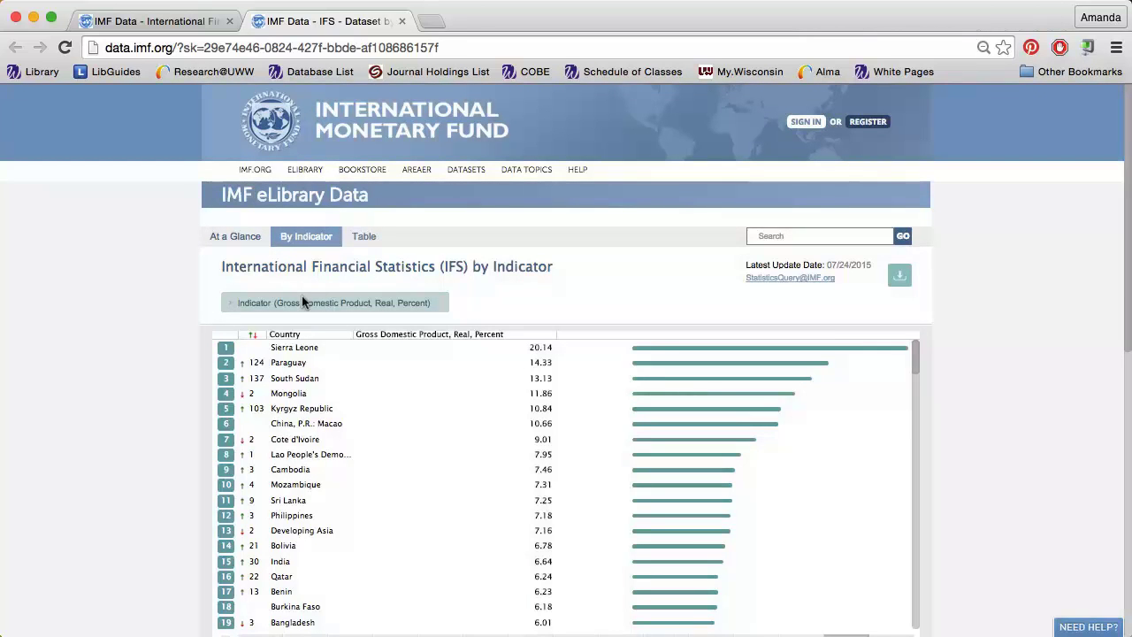
click(298, 302)
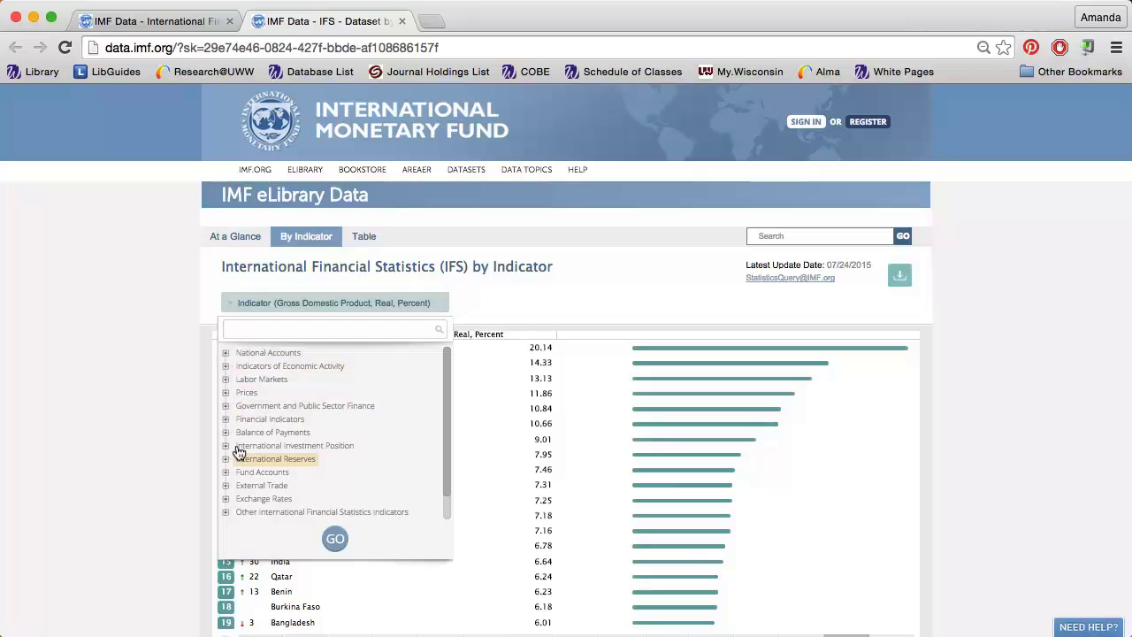
click(223, 392)
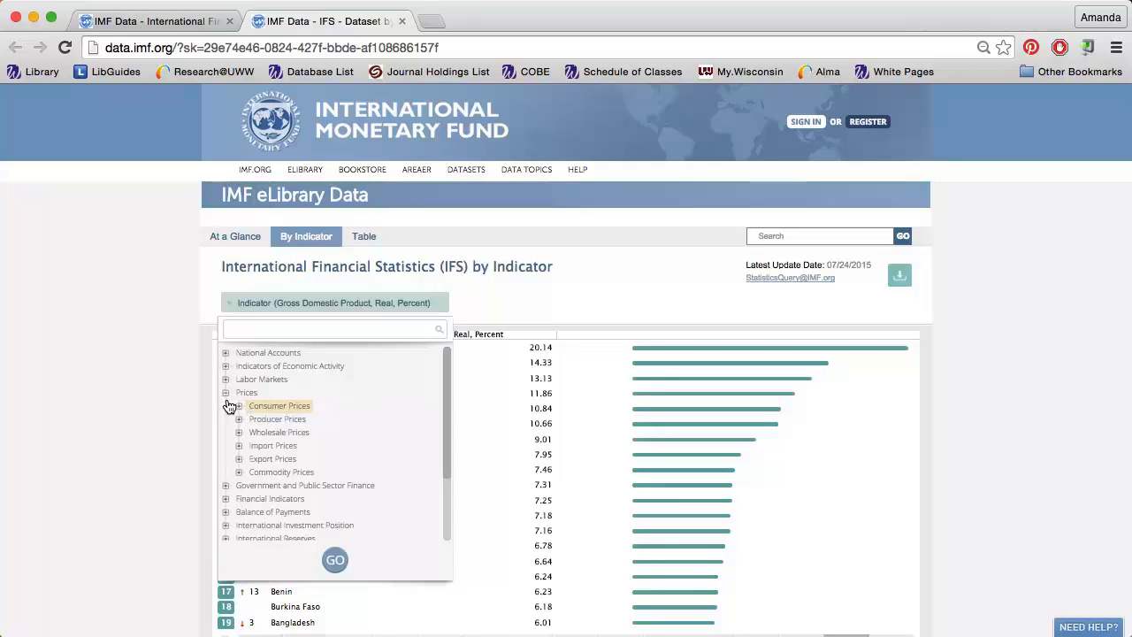
click(235, 405)
click(314, 419)
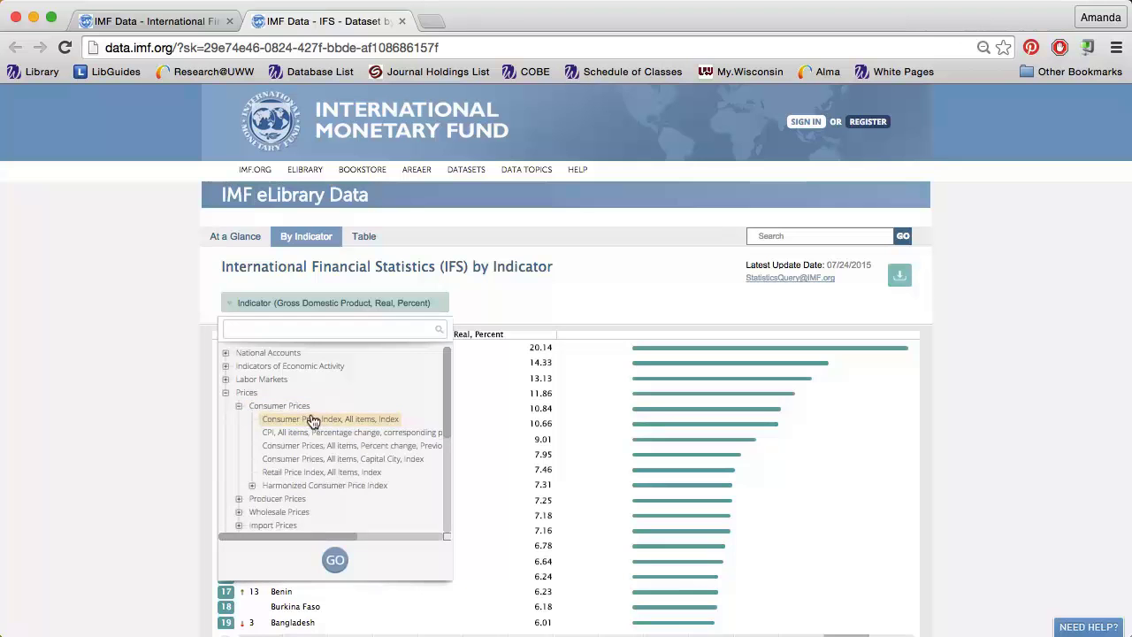
click(331, 560)
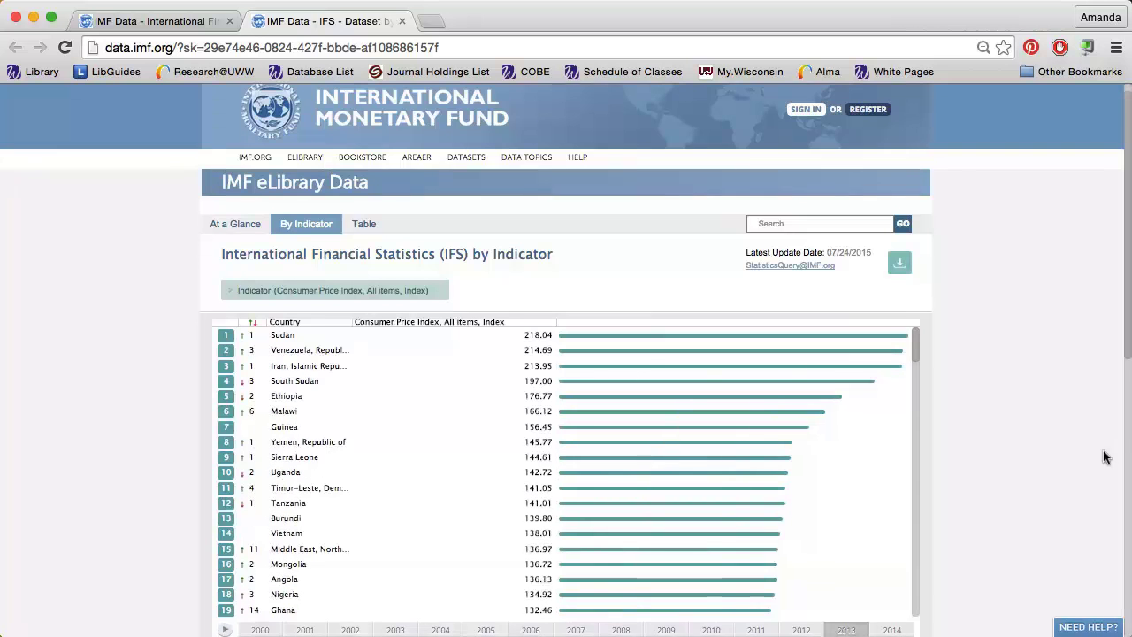
Switch the CPI ranking to 2014 and review its sharing options and the map.
scroll(1104, 457, down, 4)
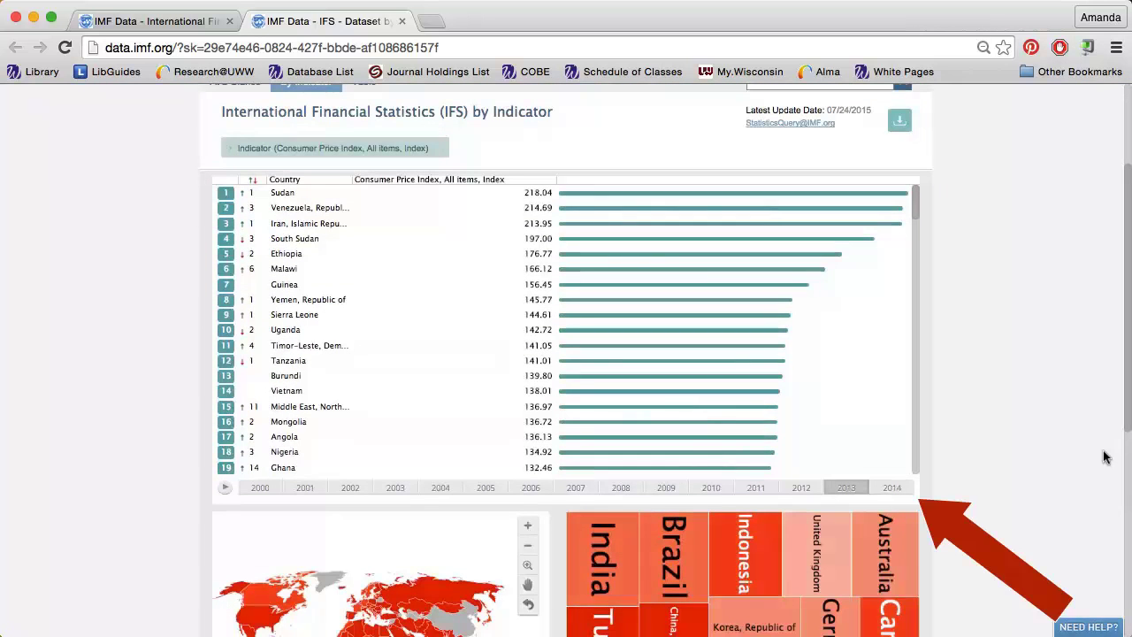
click(890, 489)
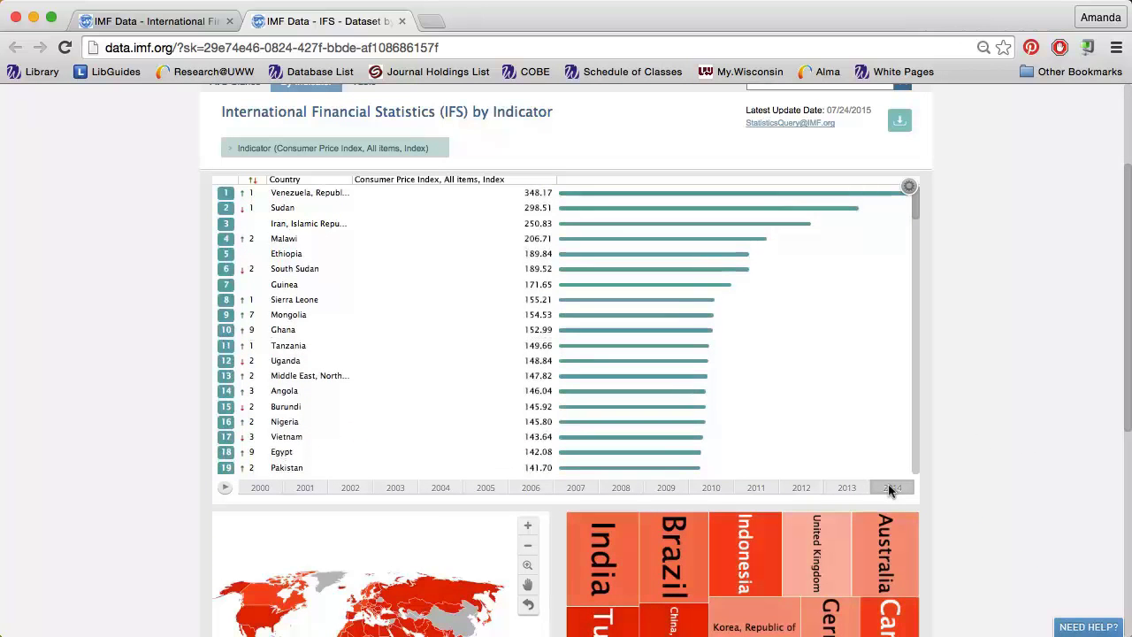
click(907, 187)
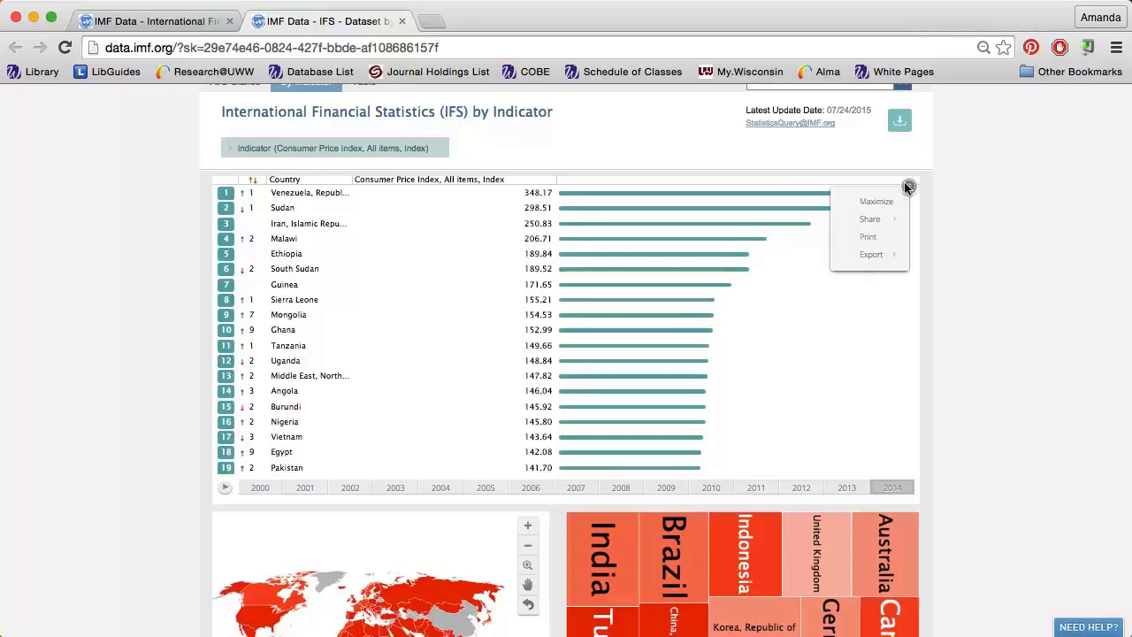
scroll(1041, 349, down, 5)
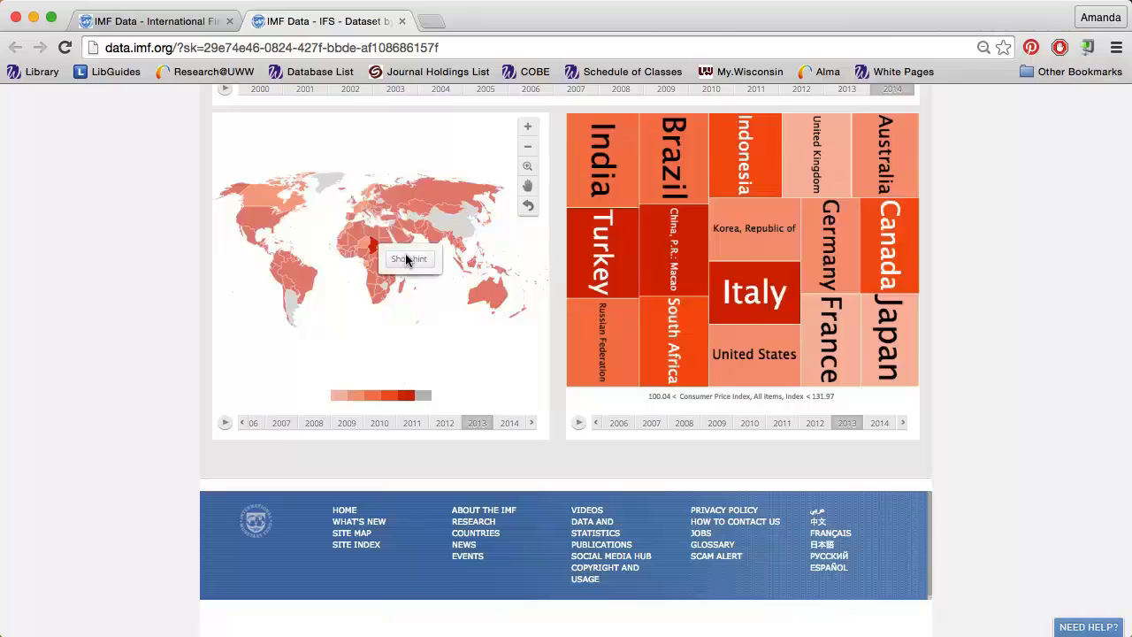
Check Chad's 2013 CPI value on the map, then close the by-indicator tab.
click(406, 258)
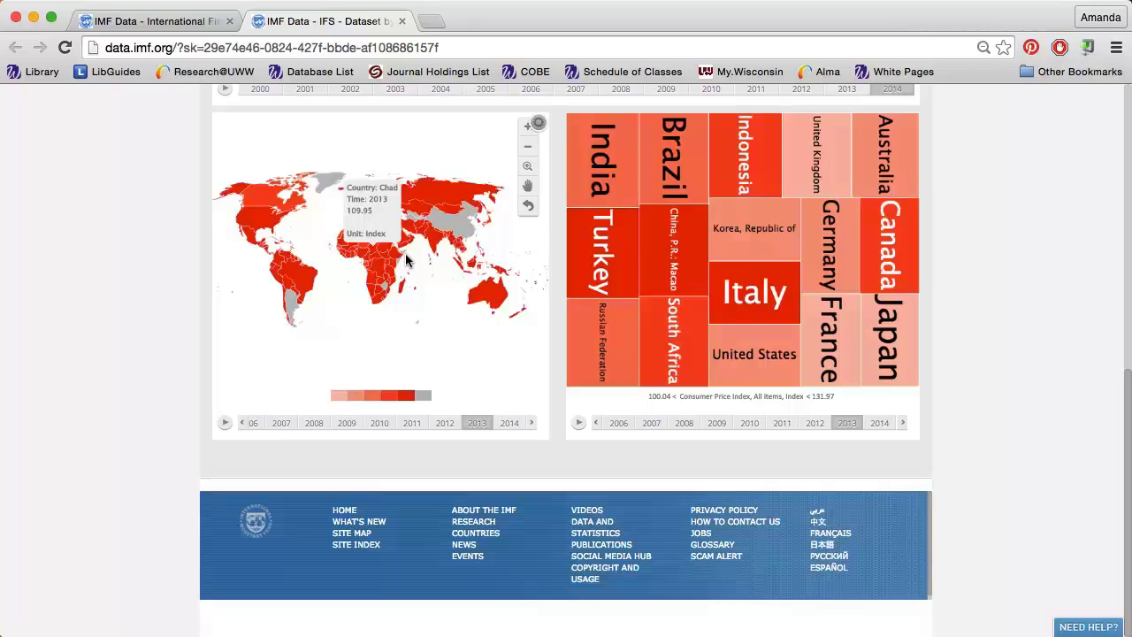
key(super+w)
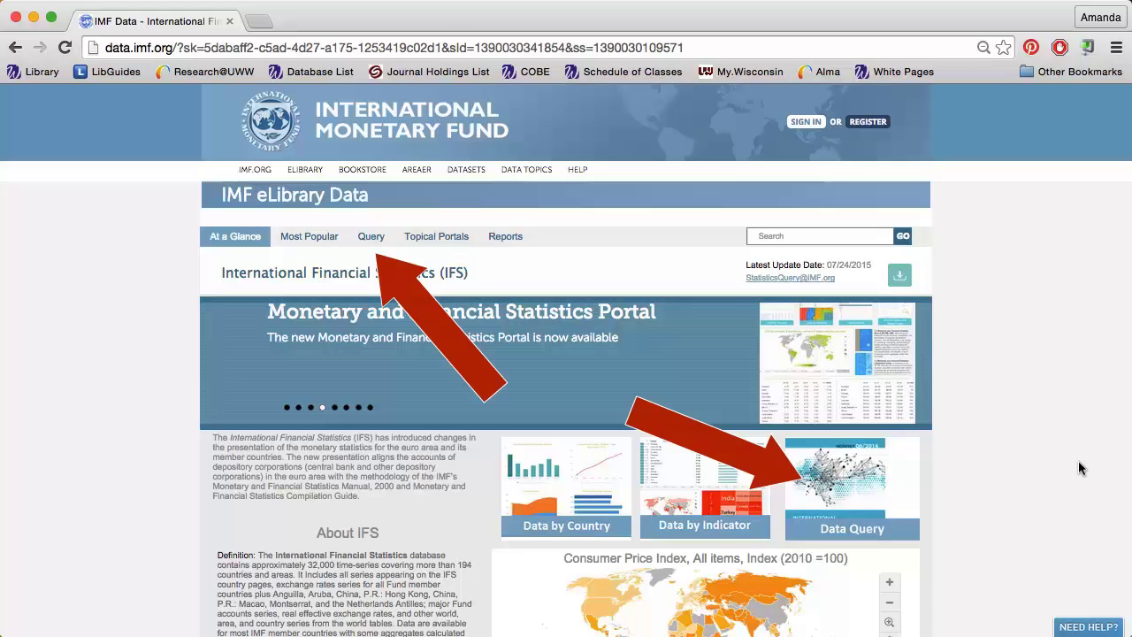
Open the IFS query table and add 2009 and 2010 to its time-period columns.
click(831, 482)
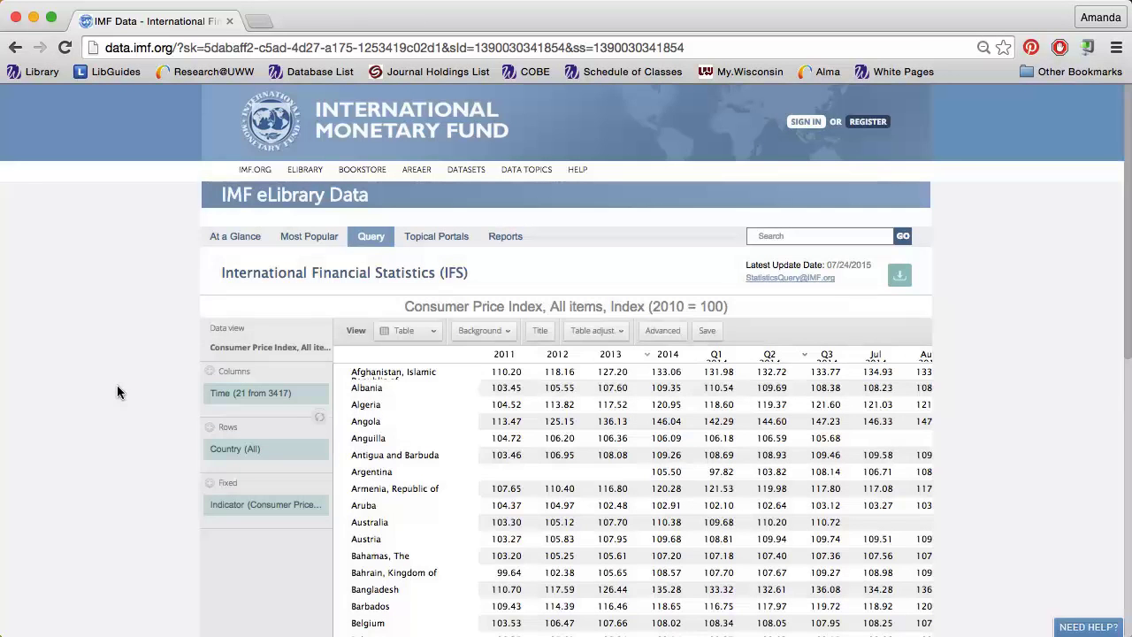
click(228, 396)
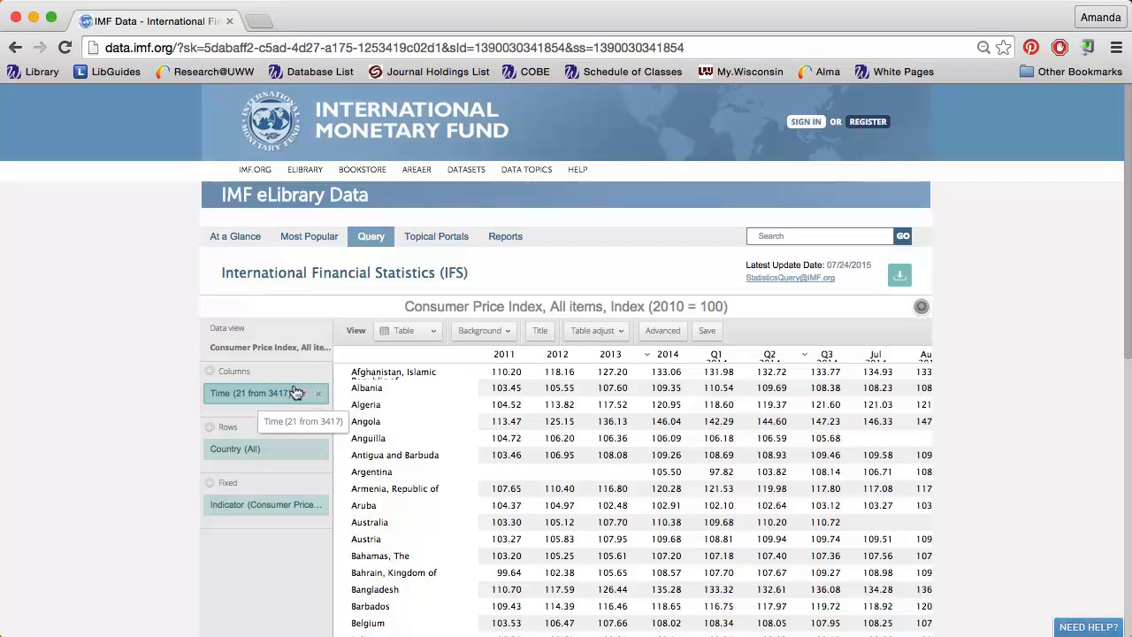
click(297, 393)
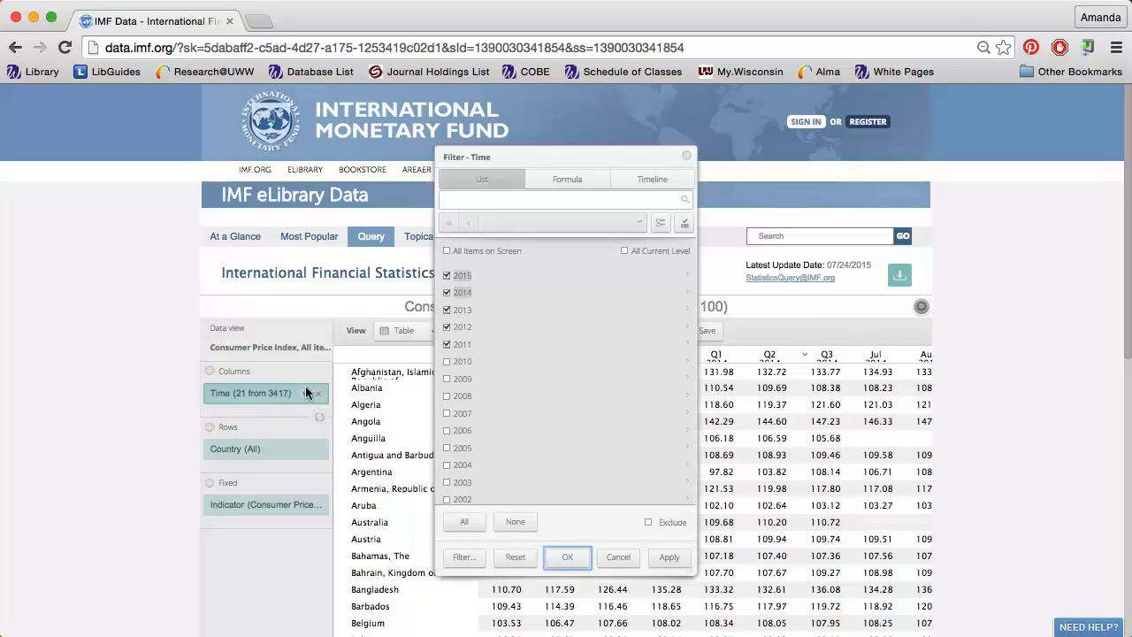
click(449, 362)
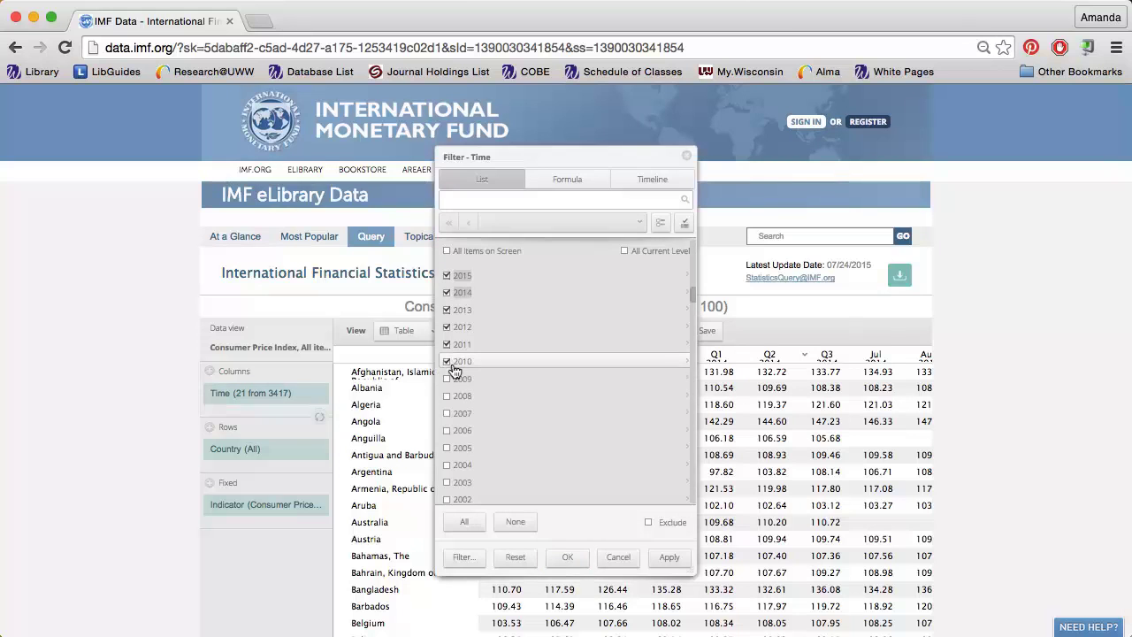
click(559, 554)
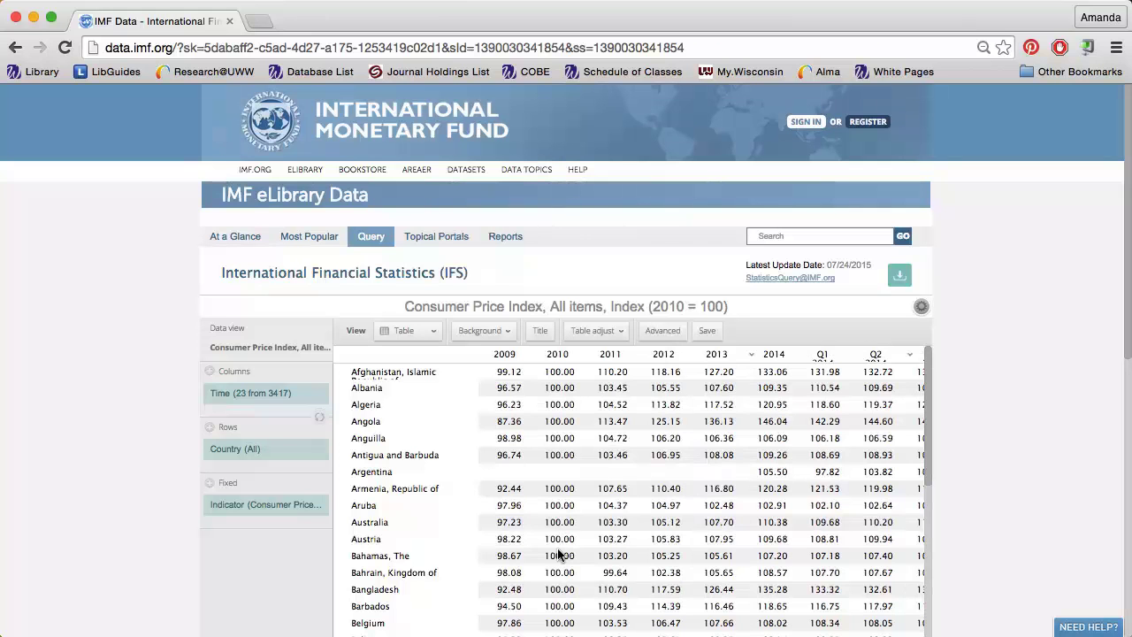
Clear all countries from the Country filter, then select only Morocco and Algeria.
mouse_move(298, 449)
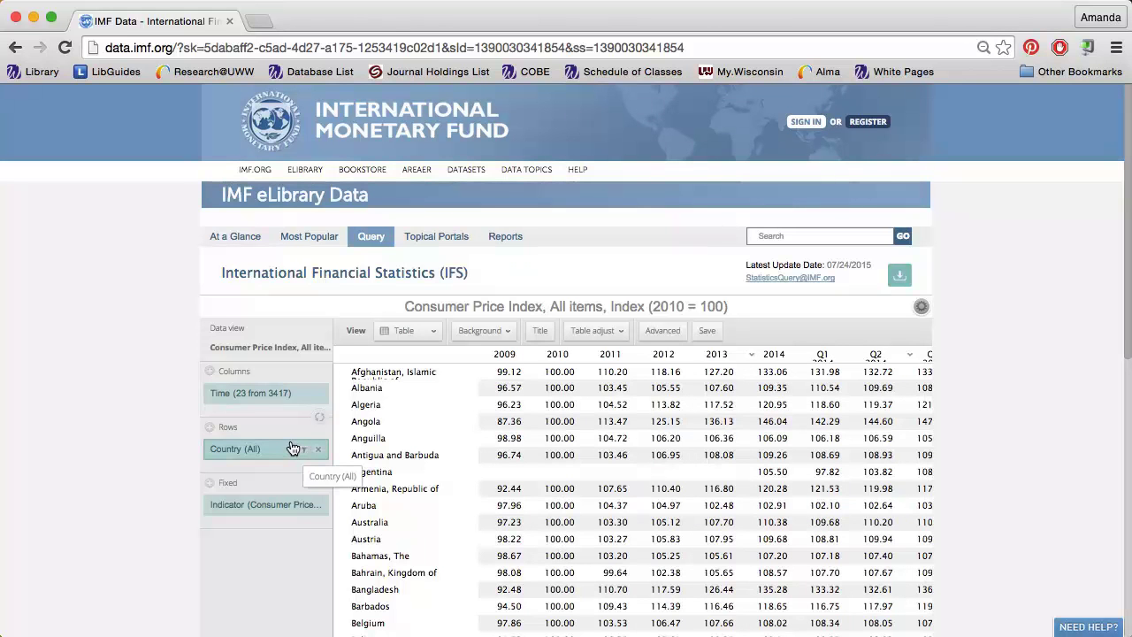
click(297, 448)
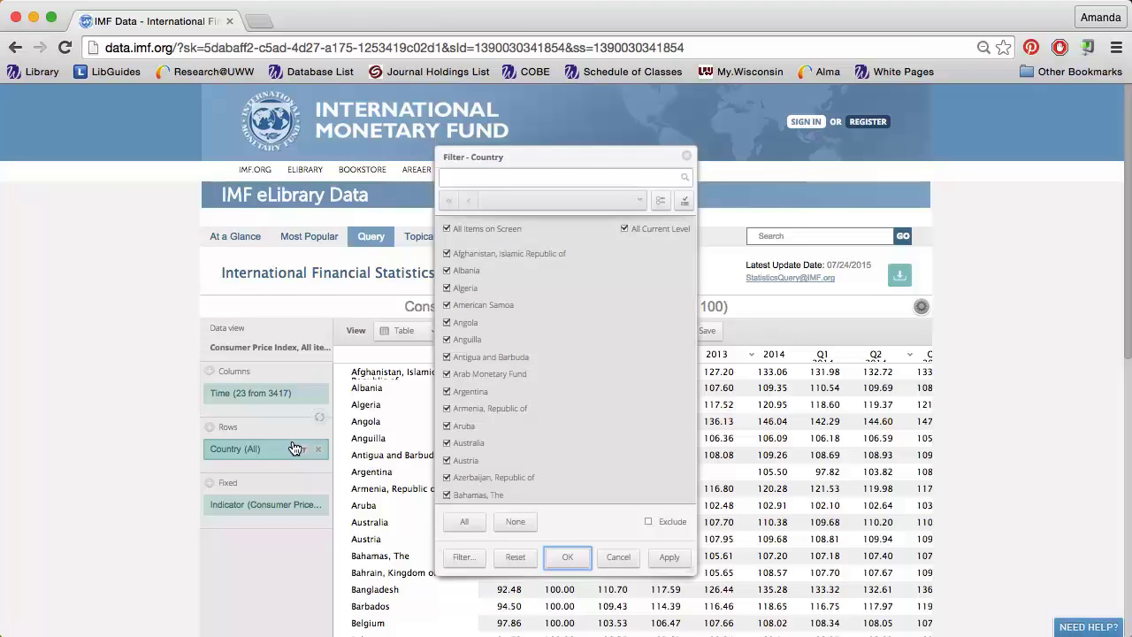
click(447, 228)
click(459, 174)
text(morocco)
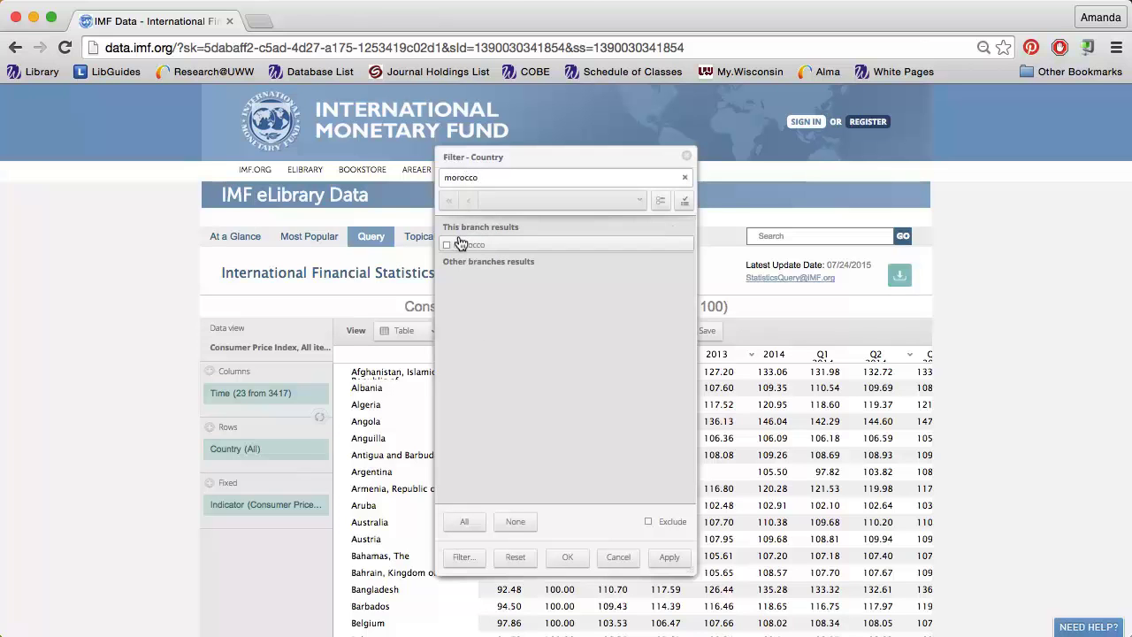
click(460, 245)
double_click(469, 176)
text(algeria)
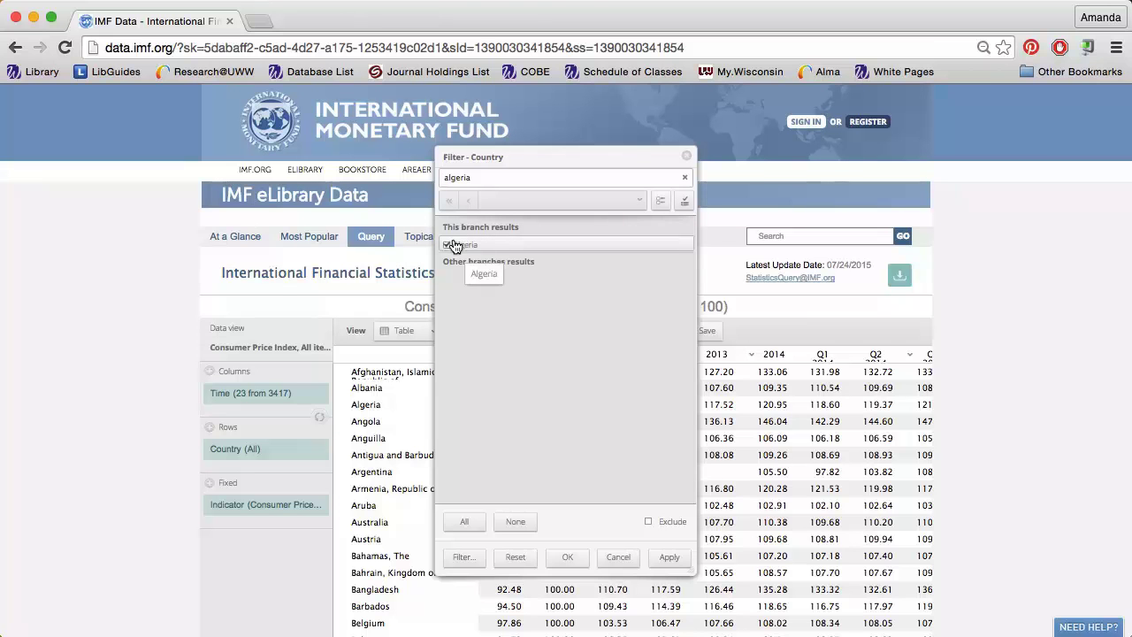
click(450, 244)
click(567, 557)
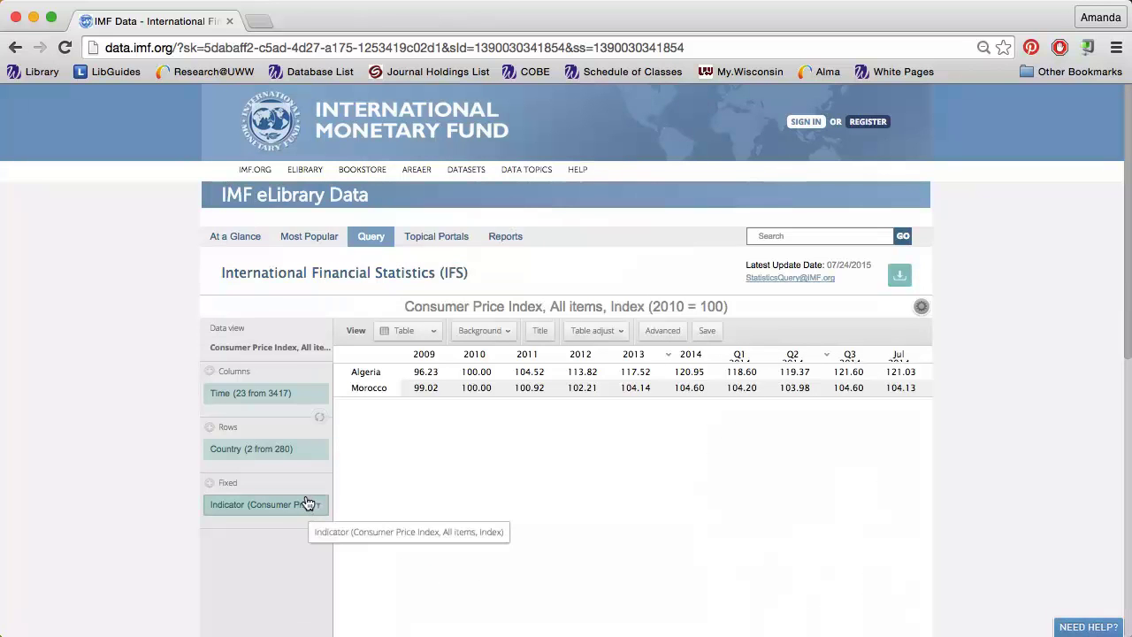
click(307, 503)
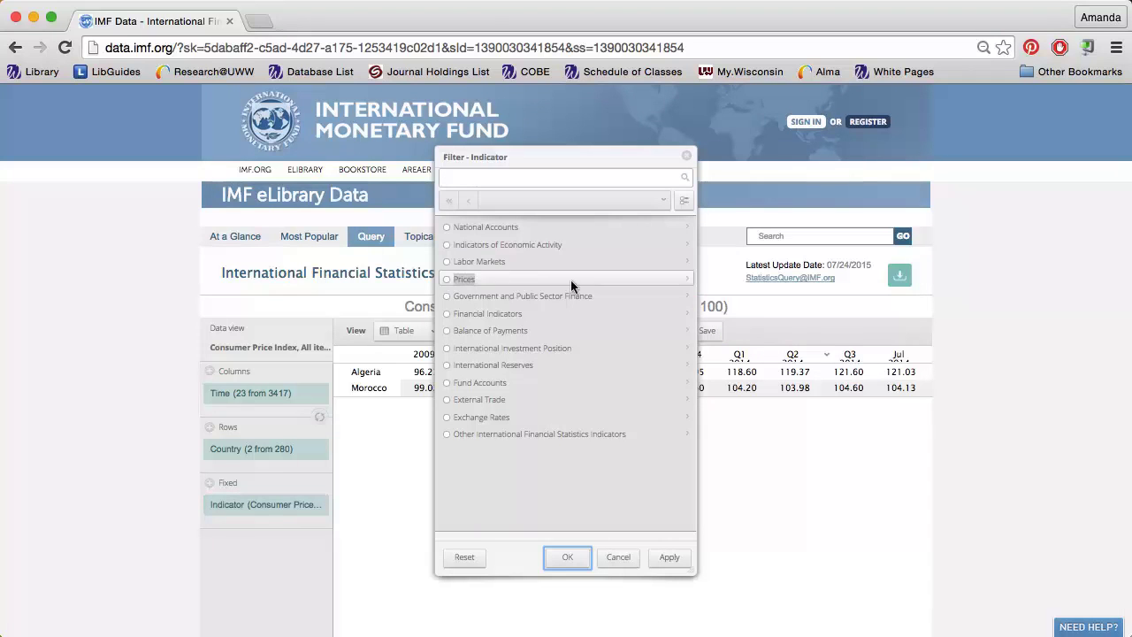
click(680, 279)
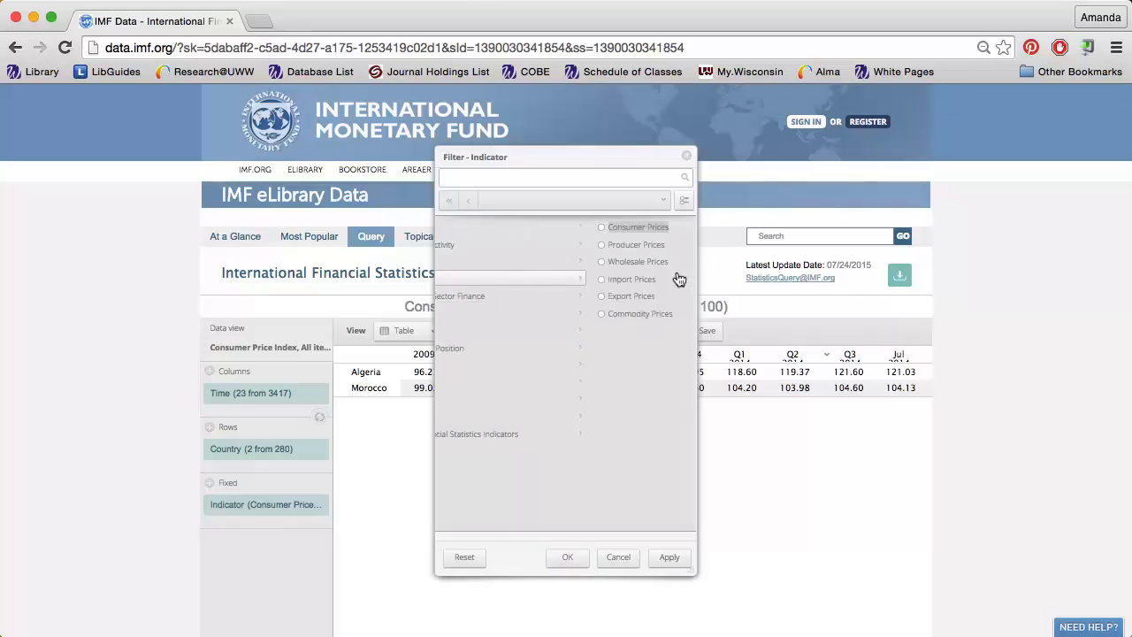
click(683, 225)
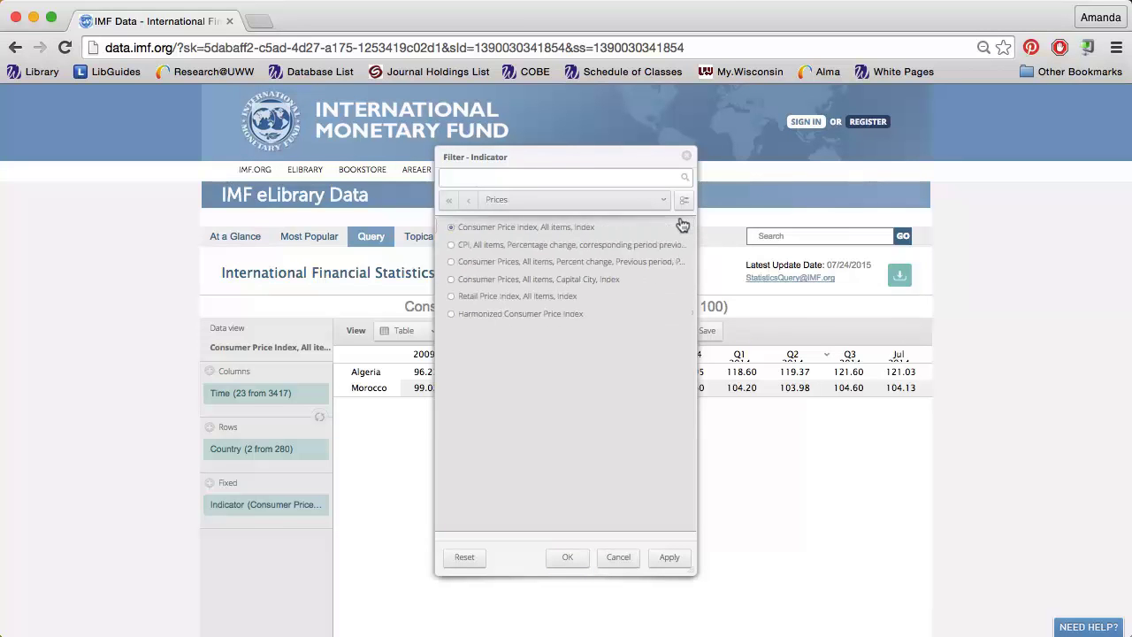
click(500, 228)
click(571, 555)
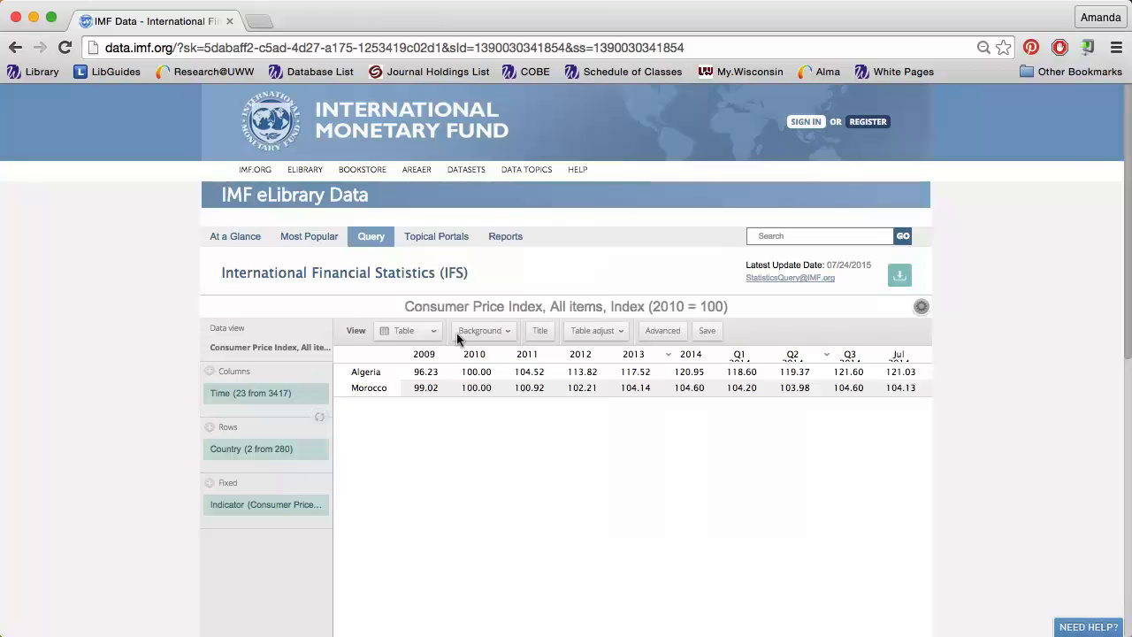
click(425, 330)
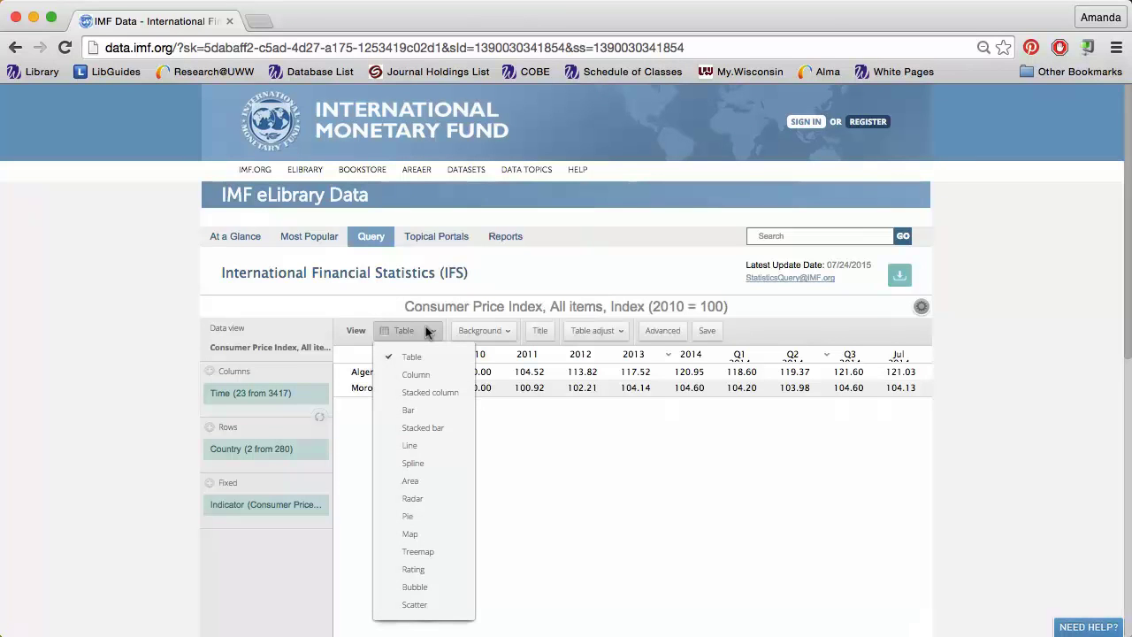
click(505, 329)
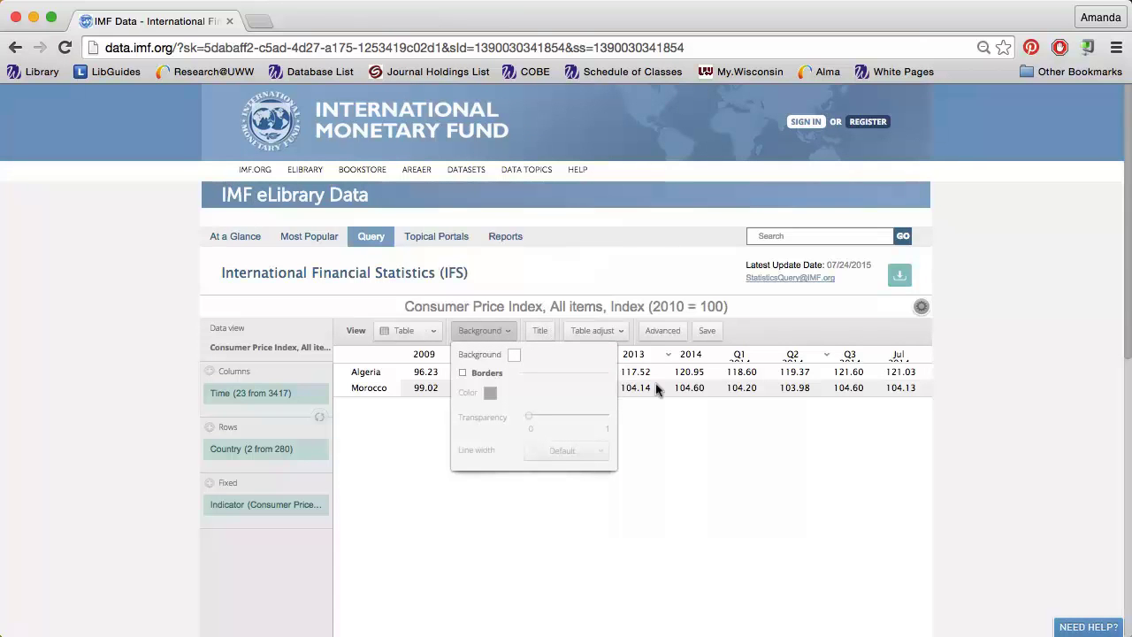
click(718, 455)
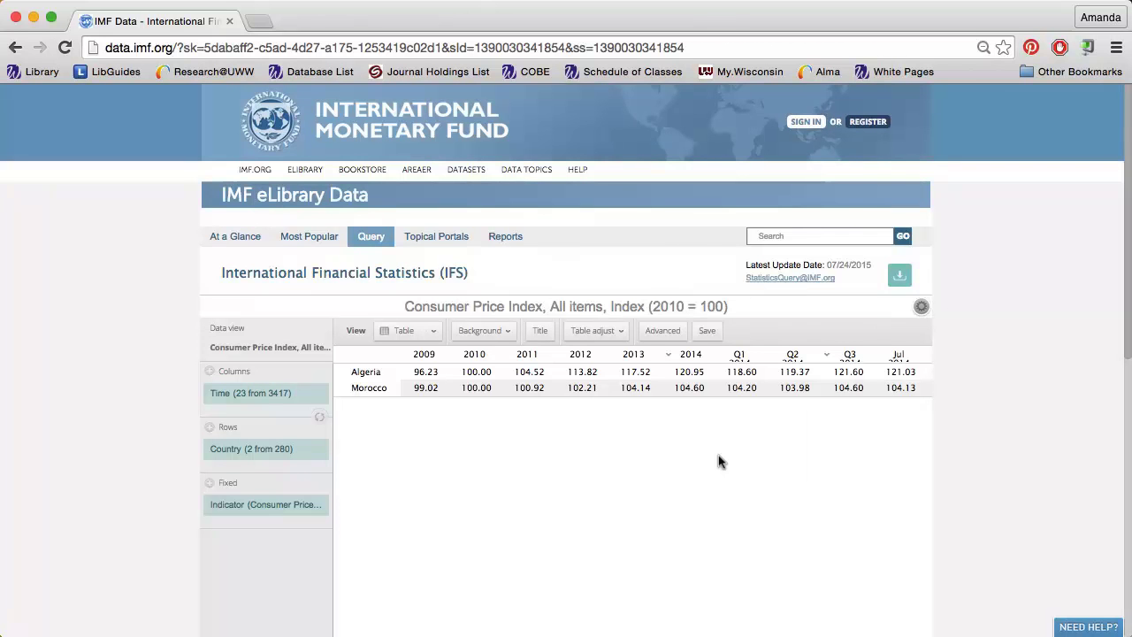
click(918, 305)
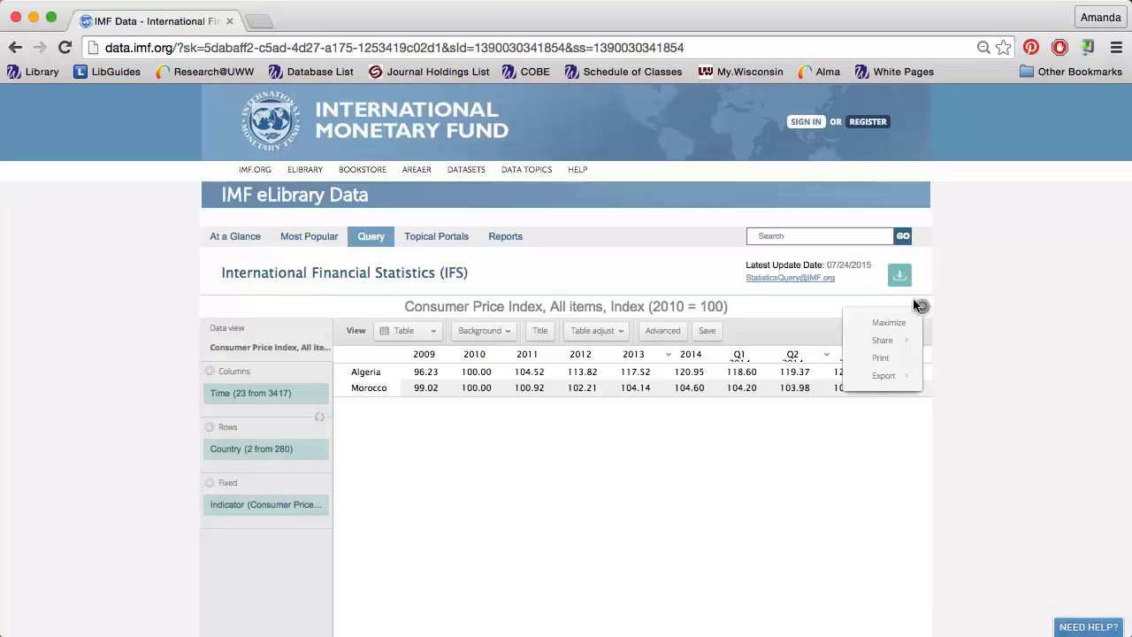
click(1000, 371)
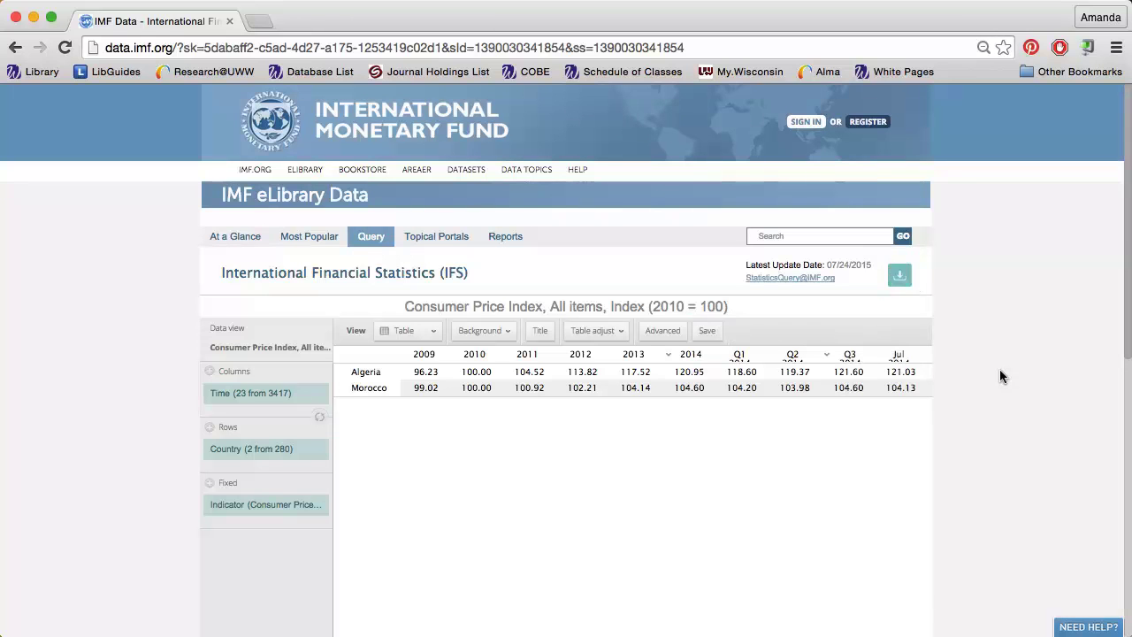